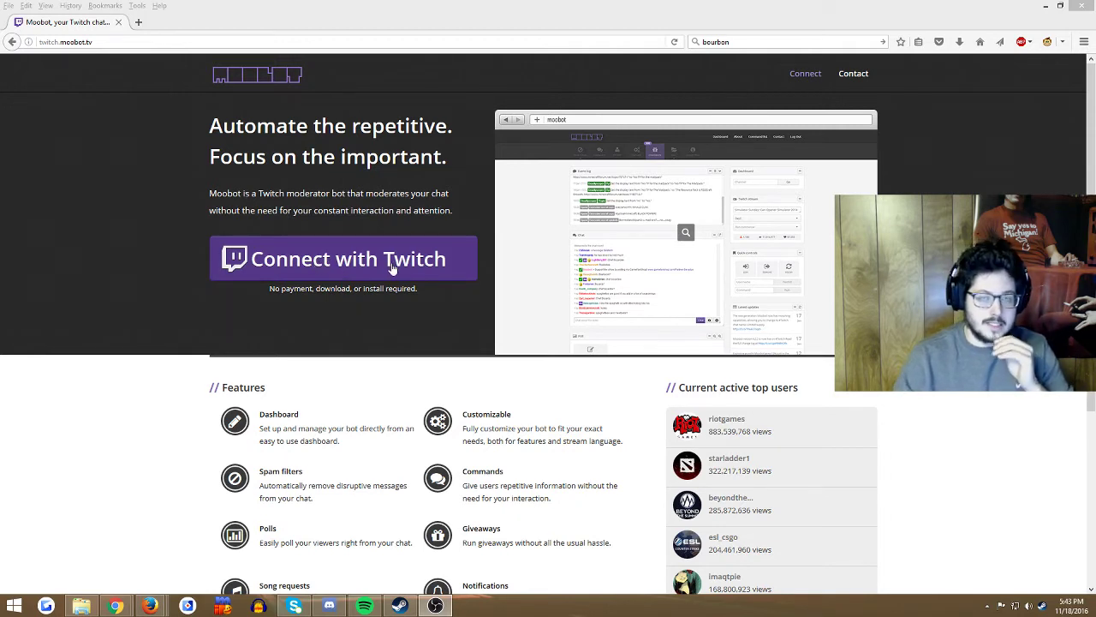
Step: Sign in to Moobot with the Twitch account and skip the welcome tour
click(399, 273)
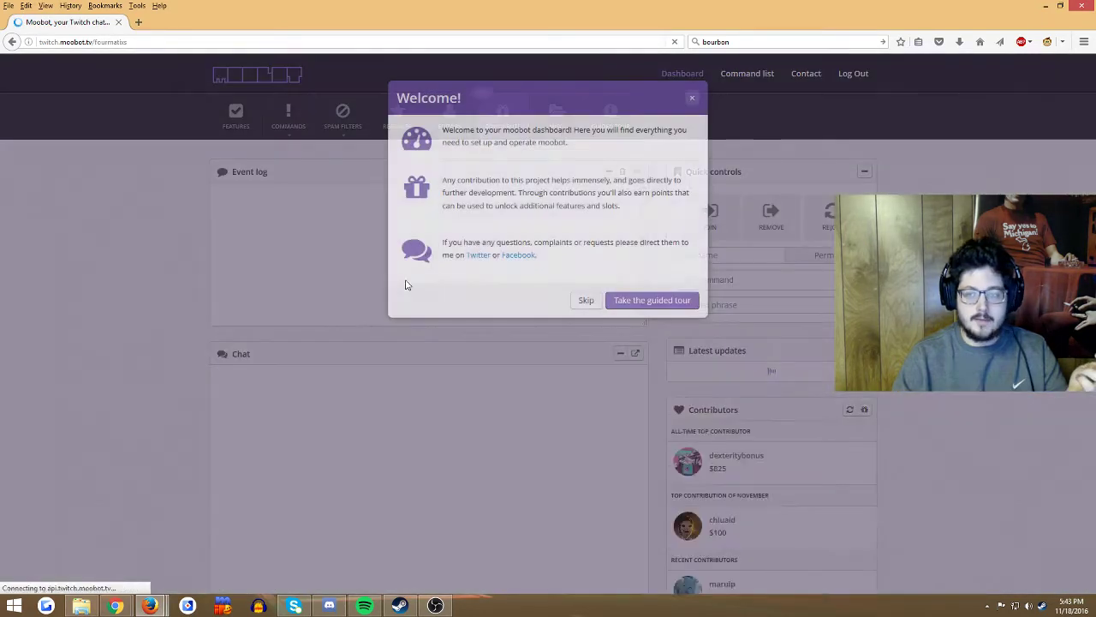
click(586, 300)
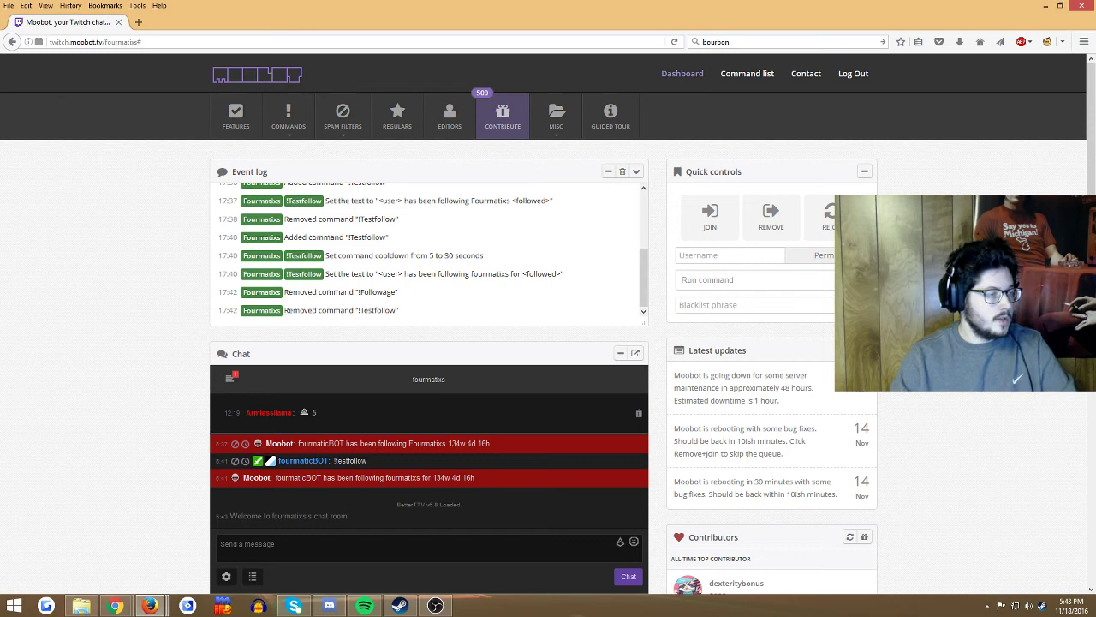
click(435, 605)
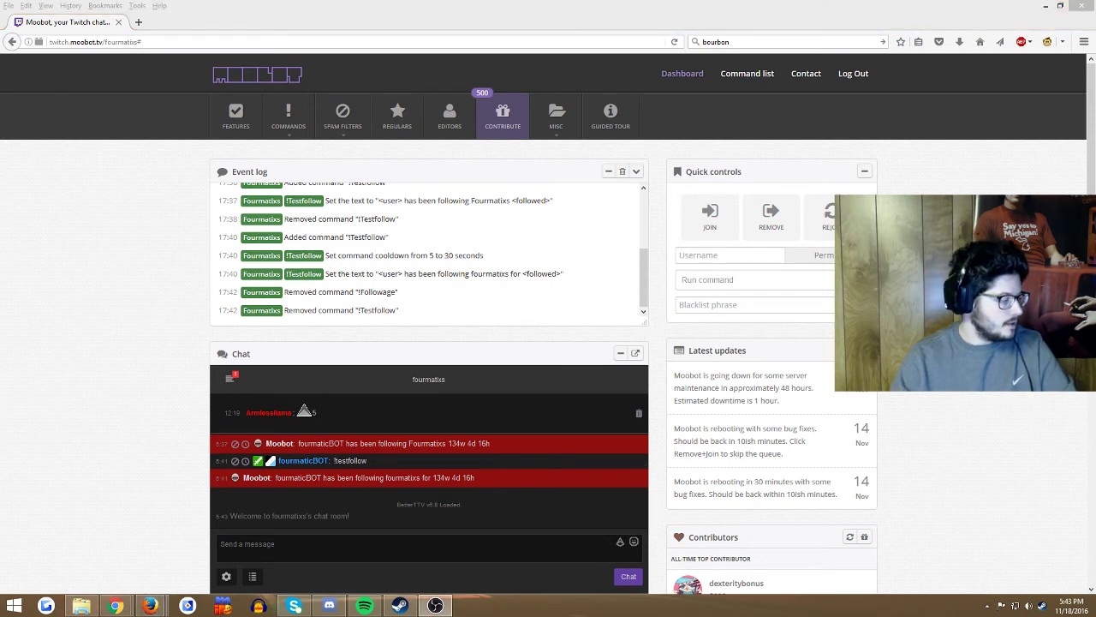
key(alt+Tab)
drag(568, 90, 0, 134)
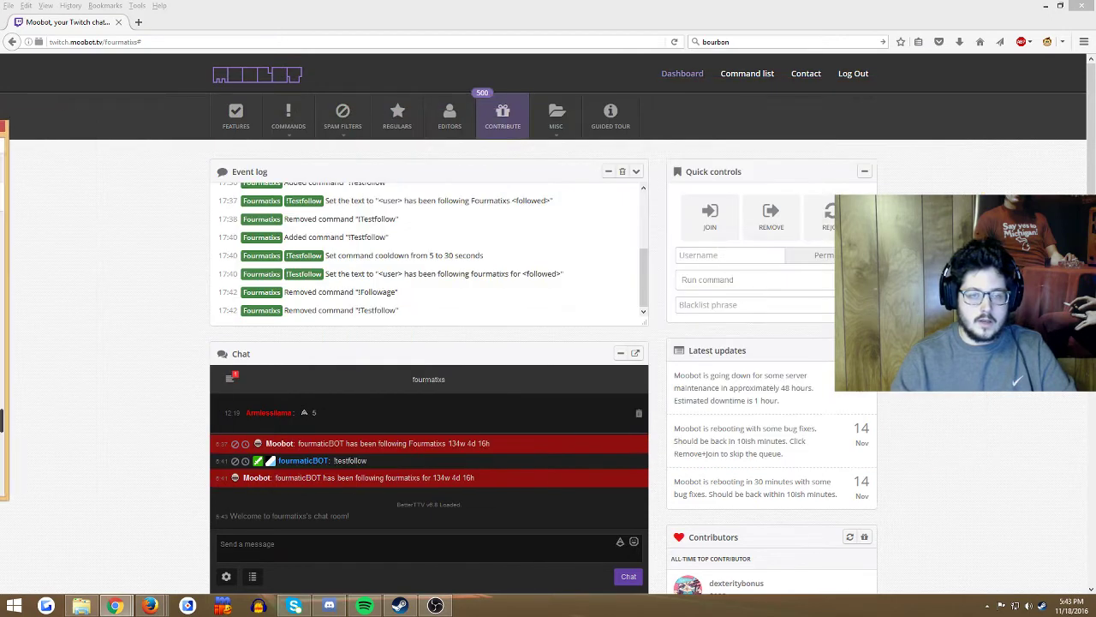
click(12, 135)
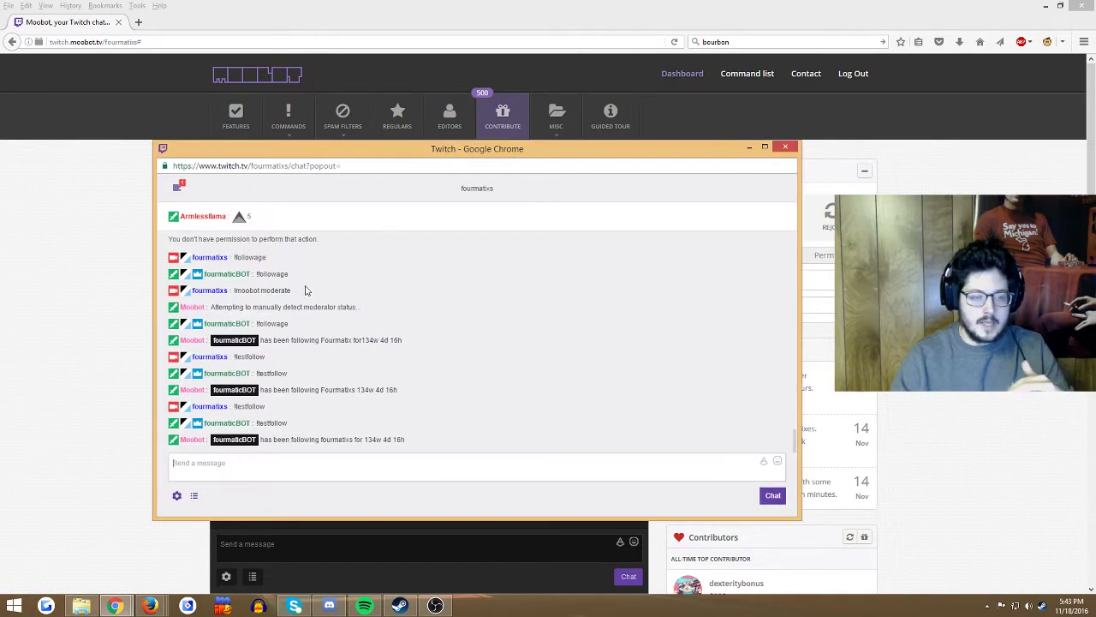
drag(210, 307, 362, 310)
drag(469, 149, 262, 179)
click(577, 176)
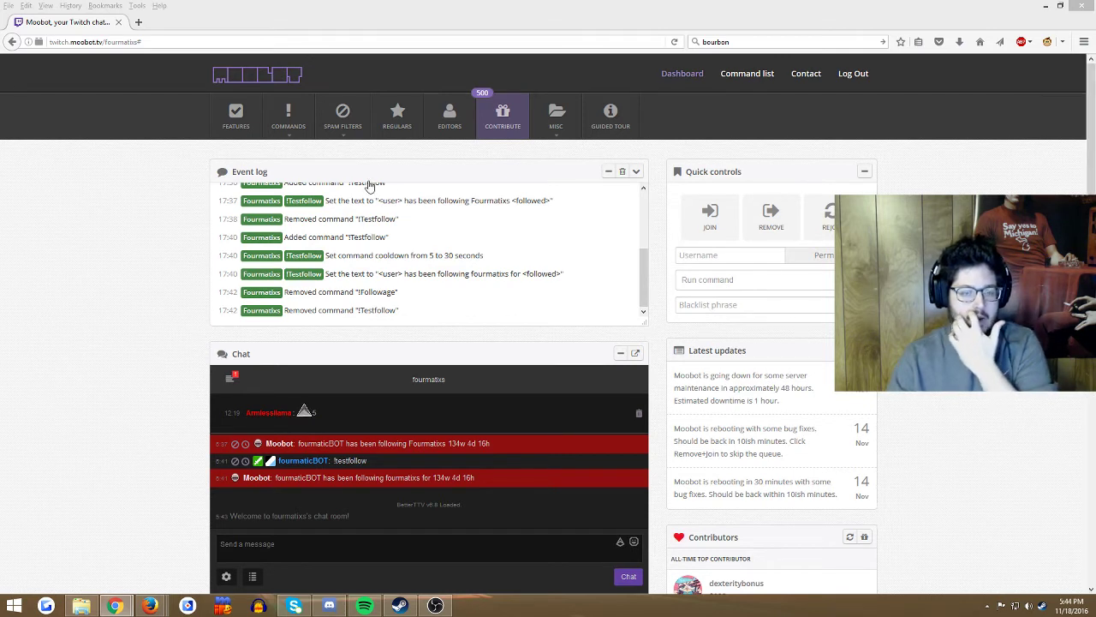
Step: Create a new command named followage from the Command list
click(298, 119)
click(297, 153)
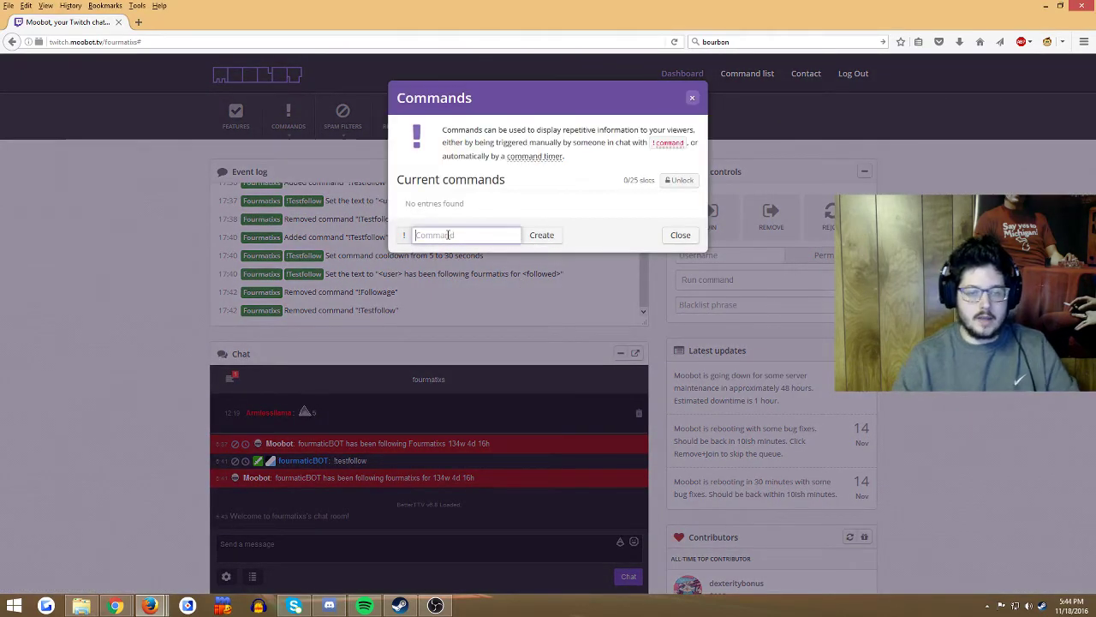
text(followage)
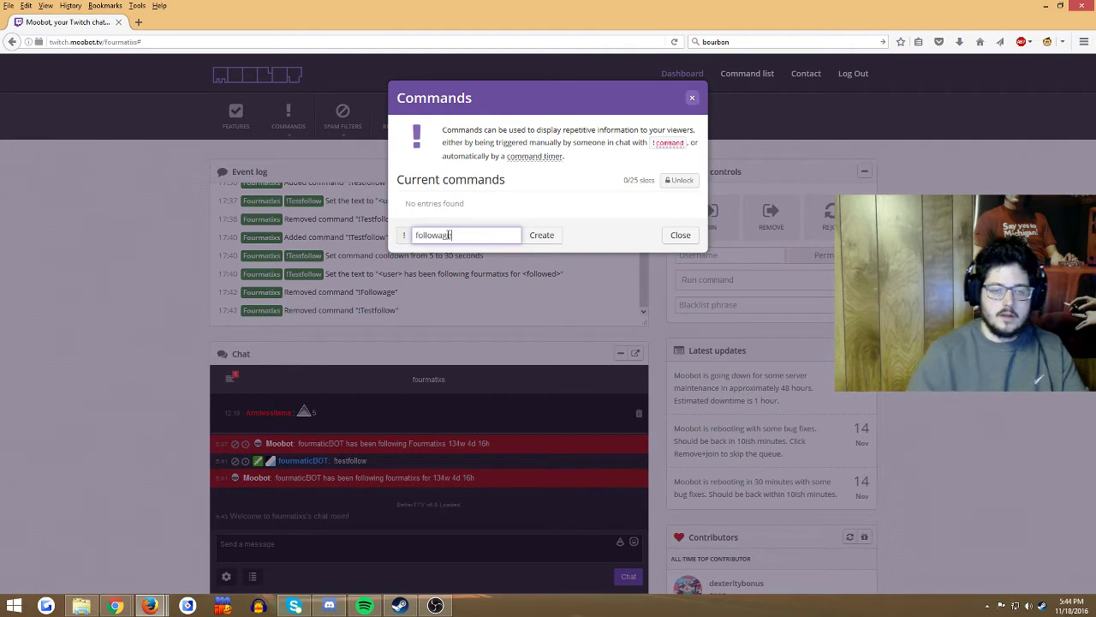
click(542, 235)
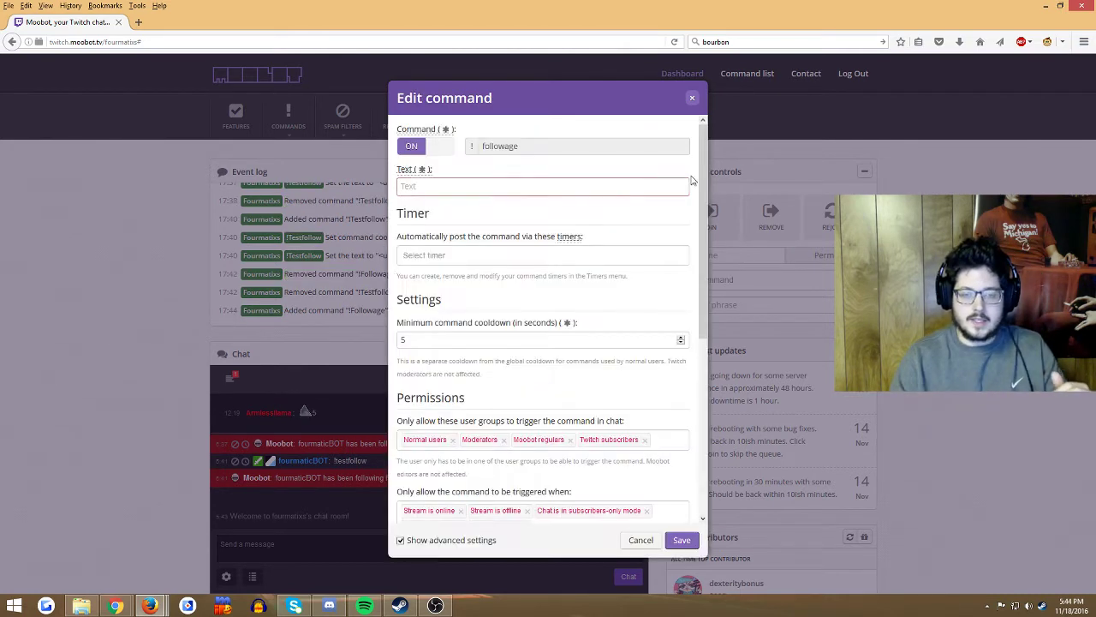
Step: Show the reply Text field's variable list and scroll through the available variables
click(458, 186)
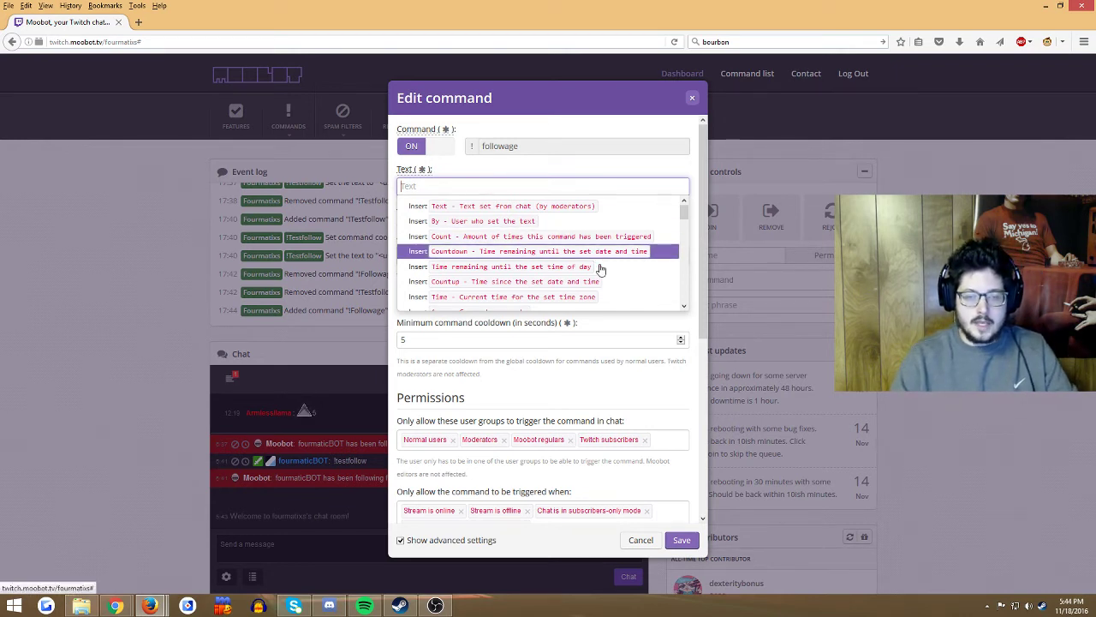
scroll(686, 245, down, 5)
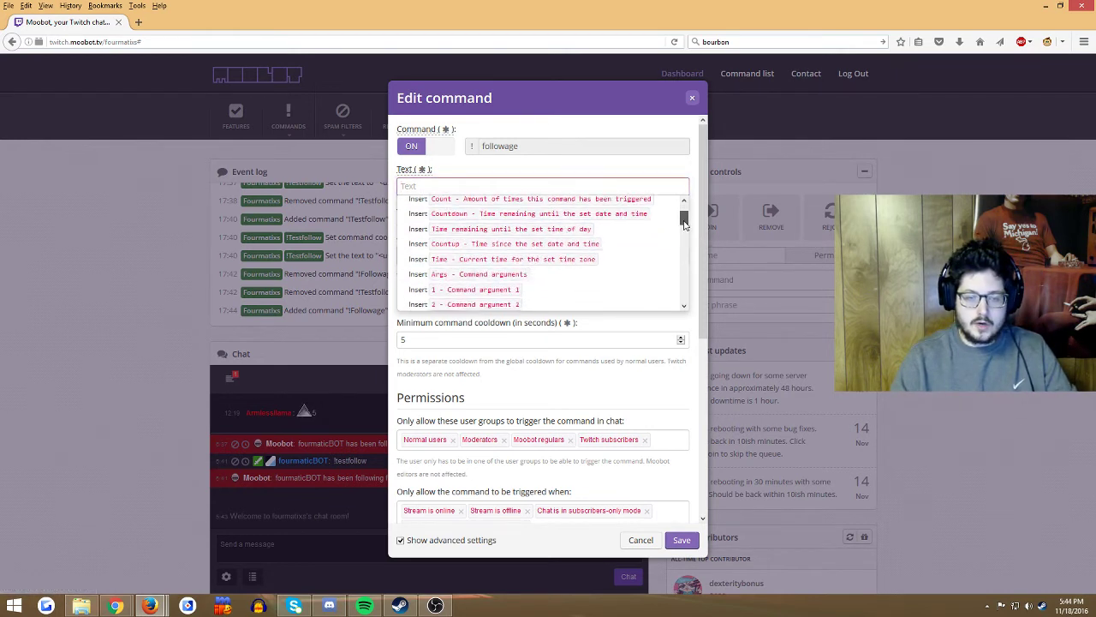
scroll(686, 241, down, 3)
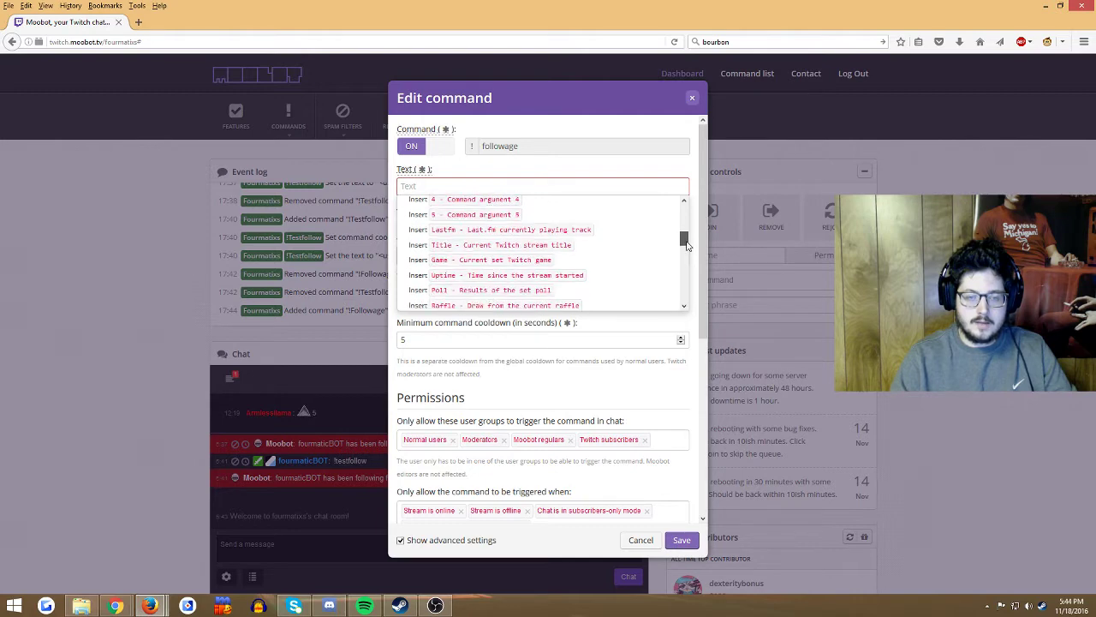
scroll(686, 246, down, 2)
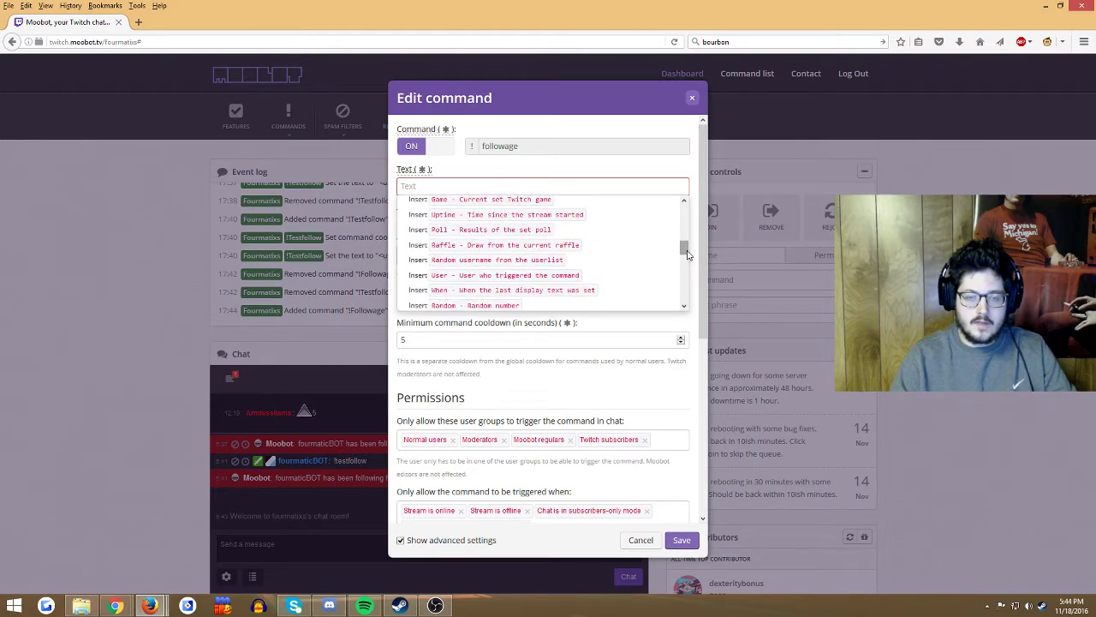
Step: Set the reply to the User variable, 'has been following fourmatixs for', then time-since-followed
click(492, 275)
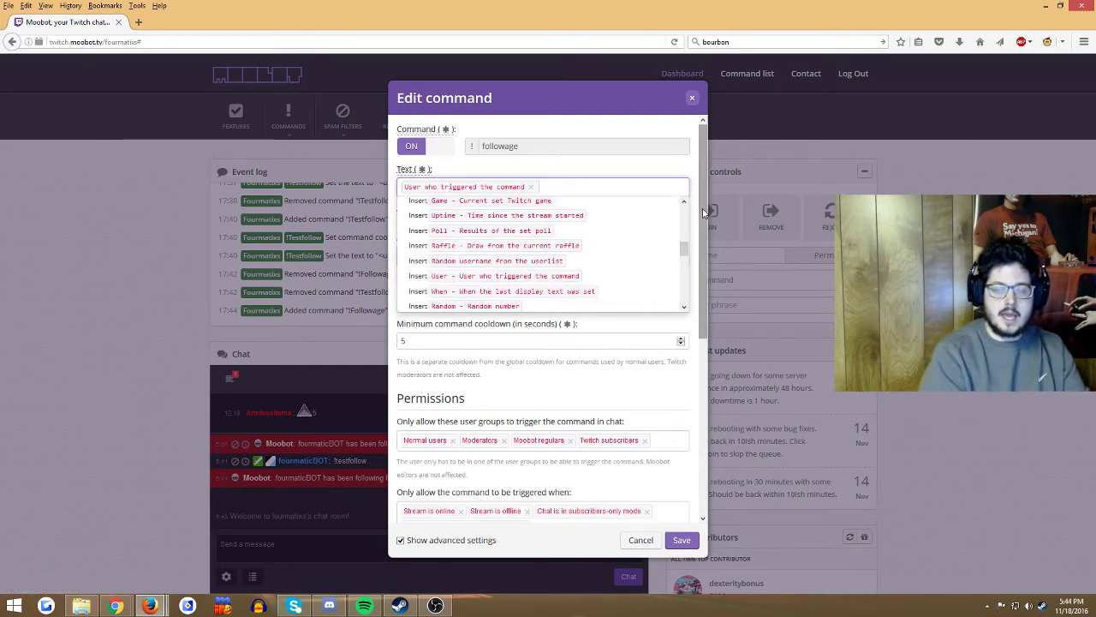
text(has been)
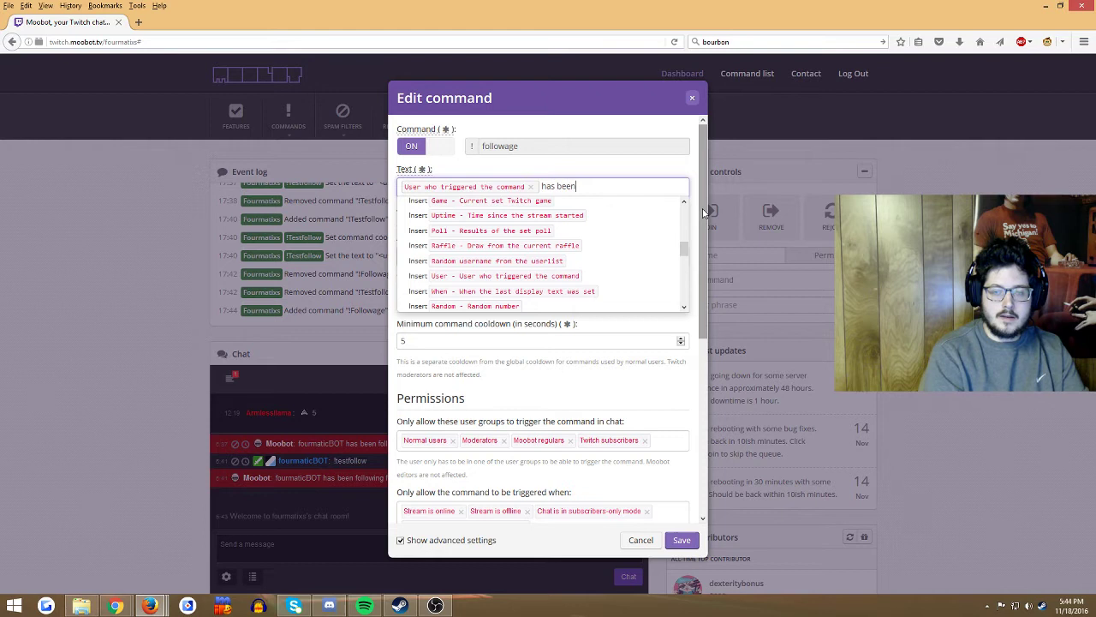
text( following )
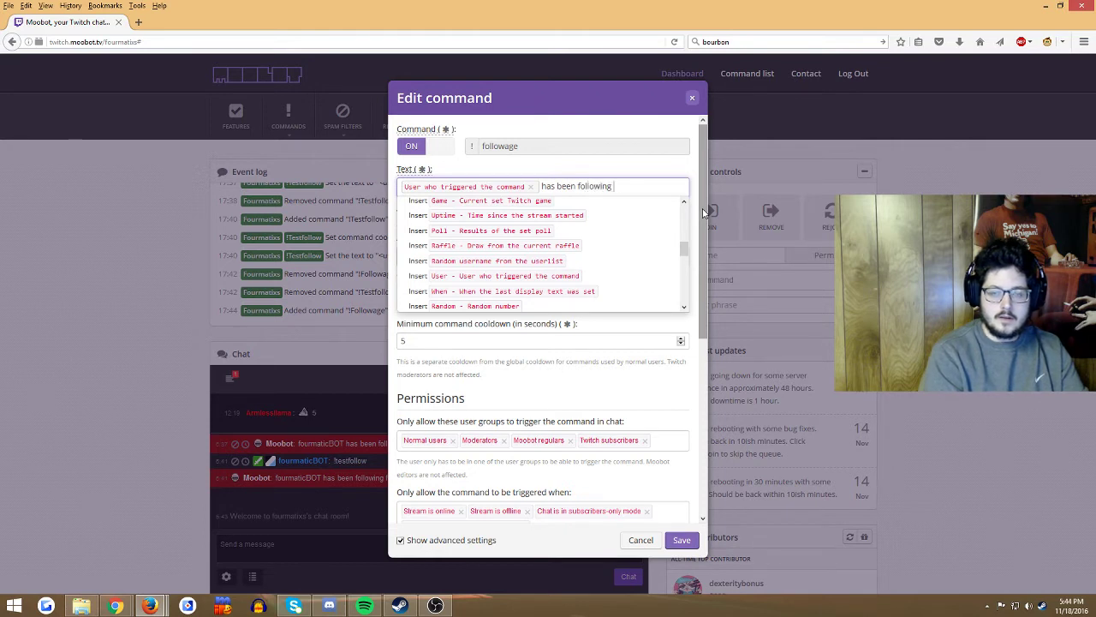
text(four)
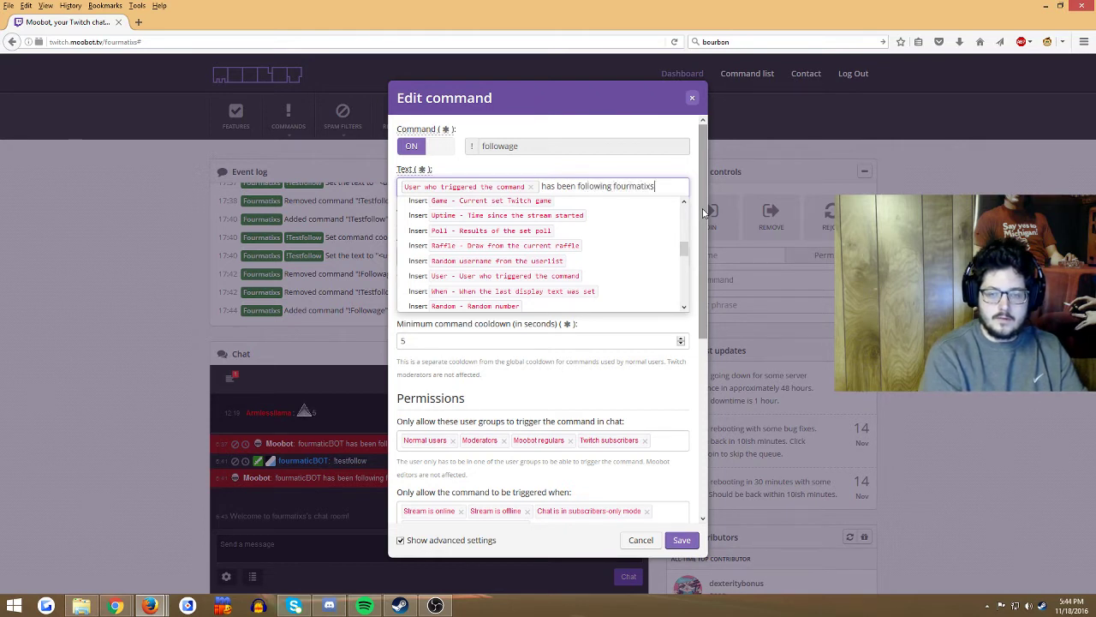
text(matixs for)
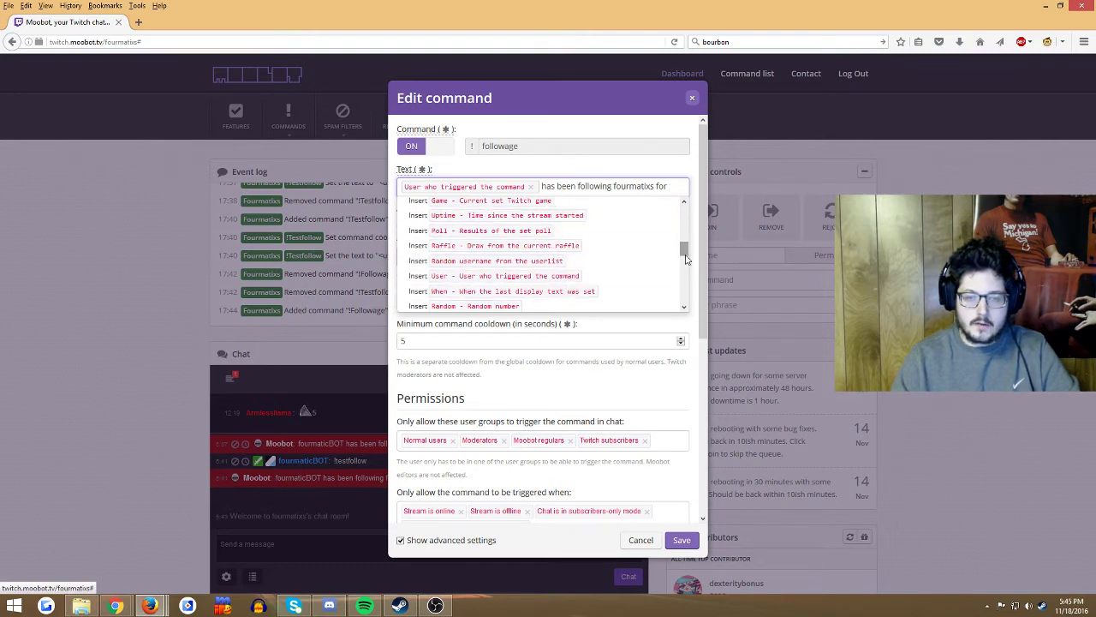
scroll(651, 273, down, 2)
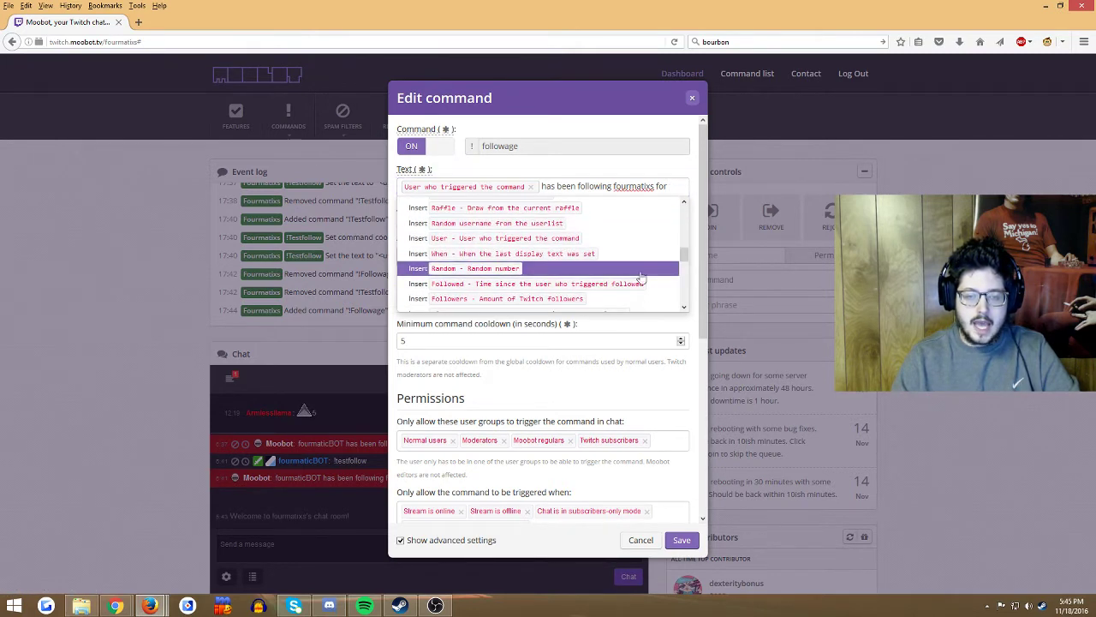
click(540, 292)
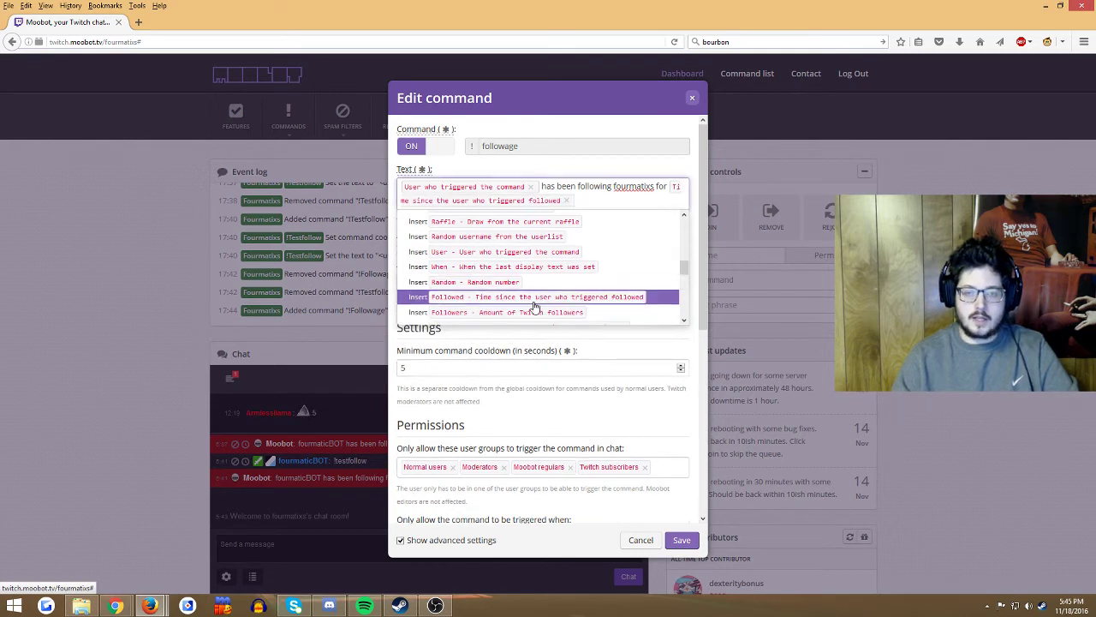
Step: Set the minimum command cooldown to 60 seconds and save the !followage command
double_click(397, 367)
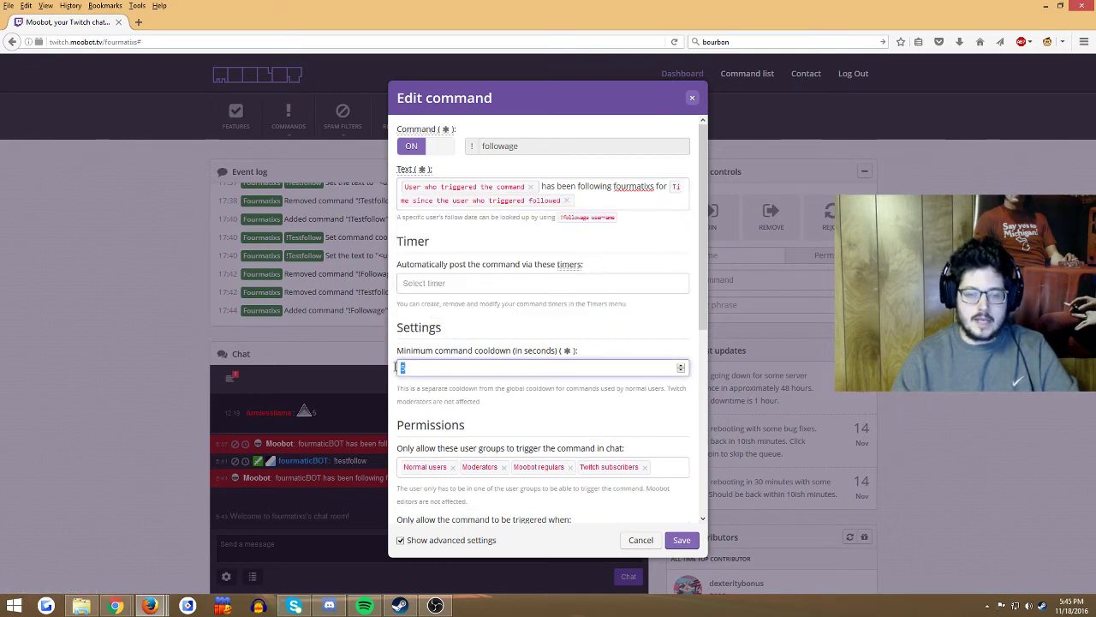
text(60)
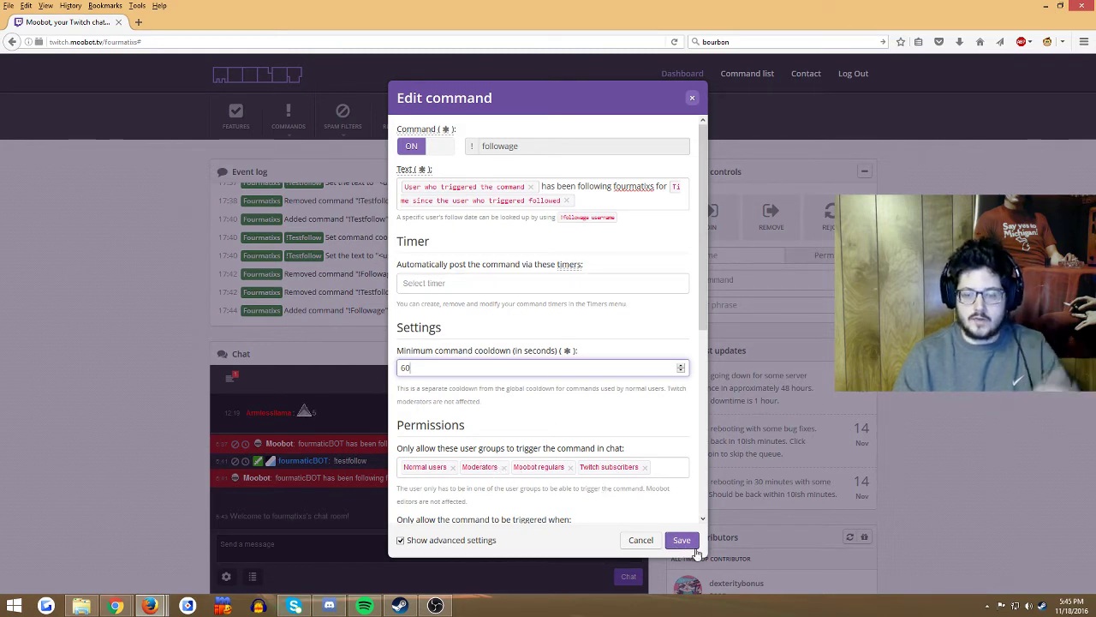
click(686, 545)
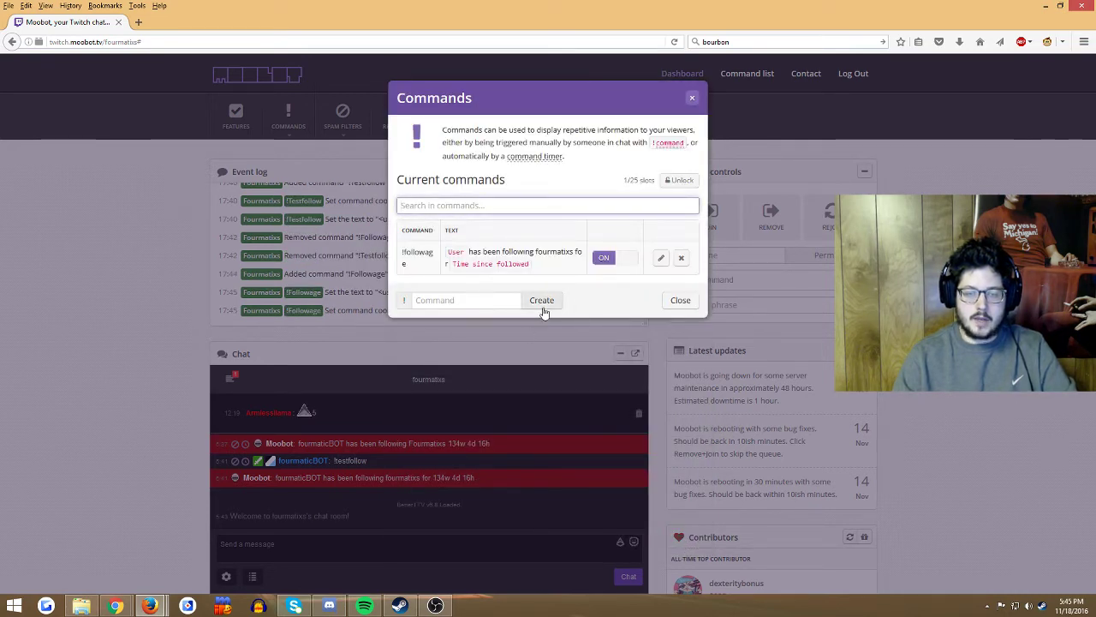
Step: Close the command list, switch to the Twitch chat popout, and send a 'test' message
click(680, 301)
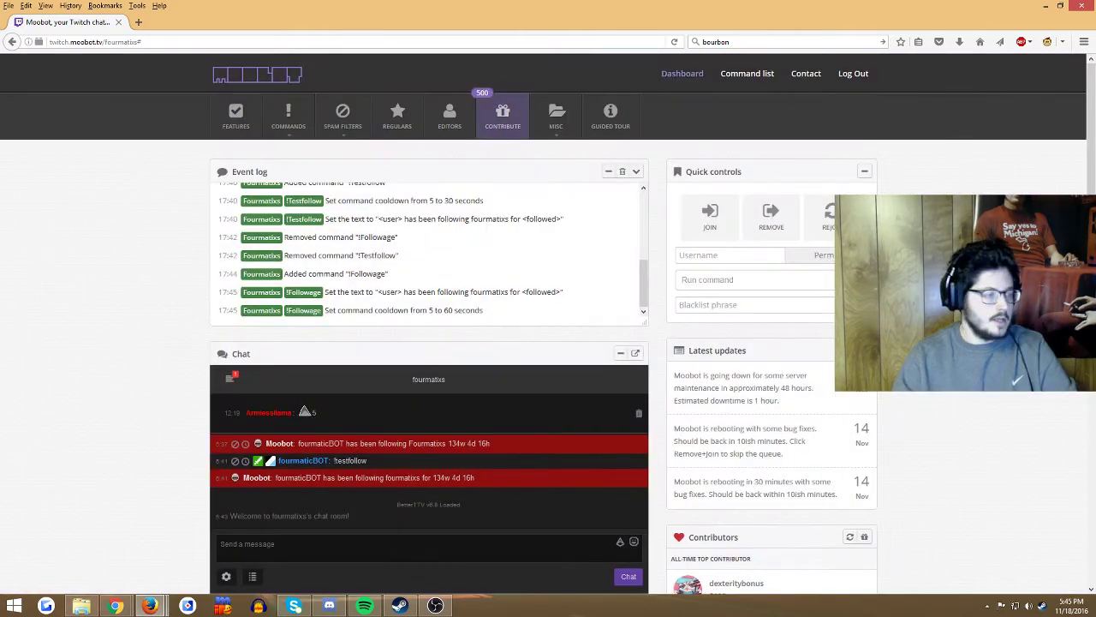
key(alt+Tab)
drag(580, 202, 576, 187)
click(284, 485)
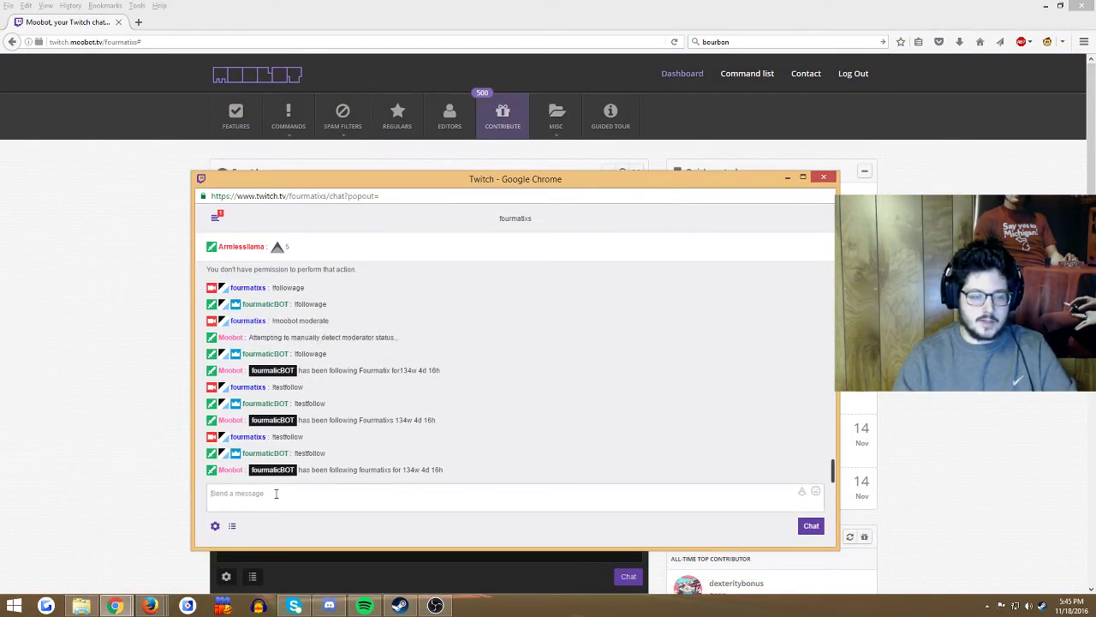
text(test)
key(Return)
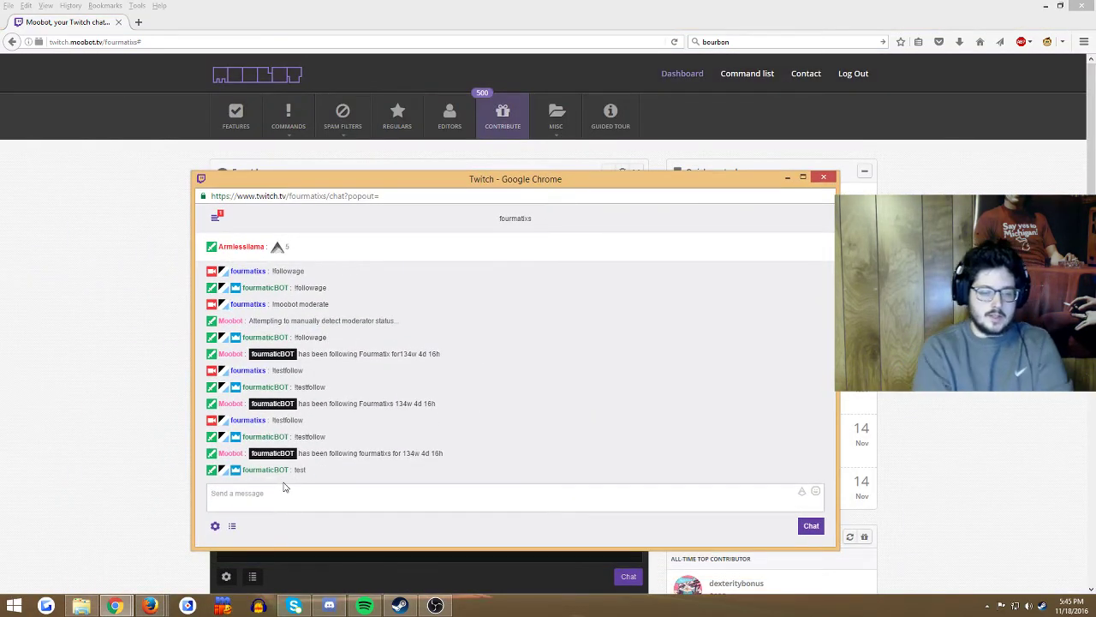
Step: Send !followage in chat, check the bot's 134w 4d 16h reply, then minimise chat
text(!follow)
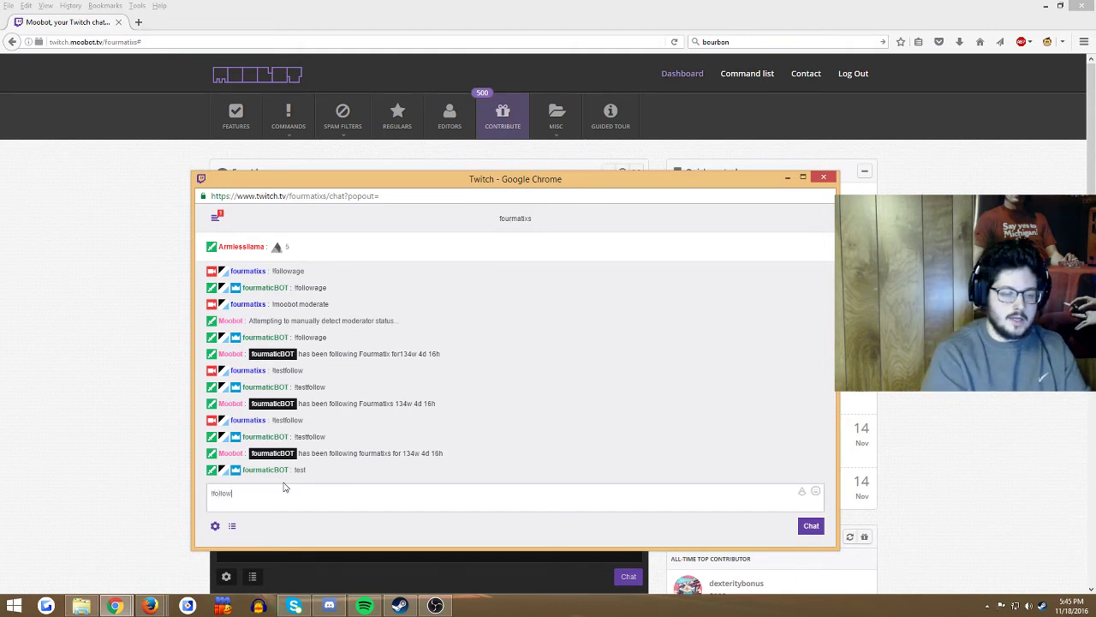
text(age)
key(Return)
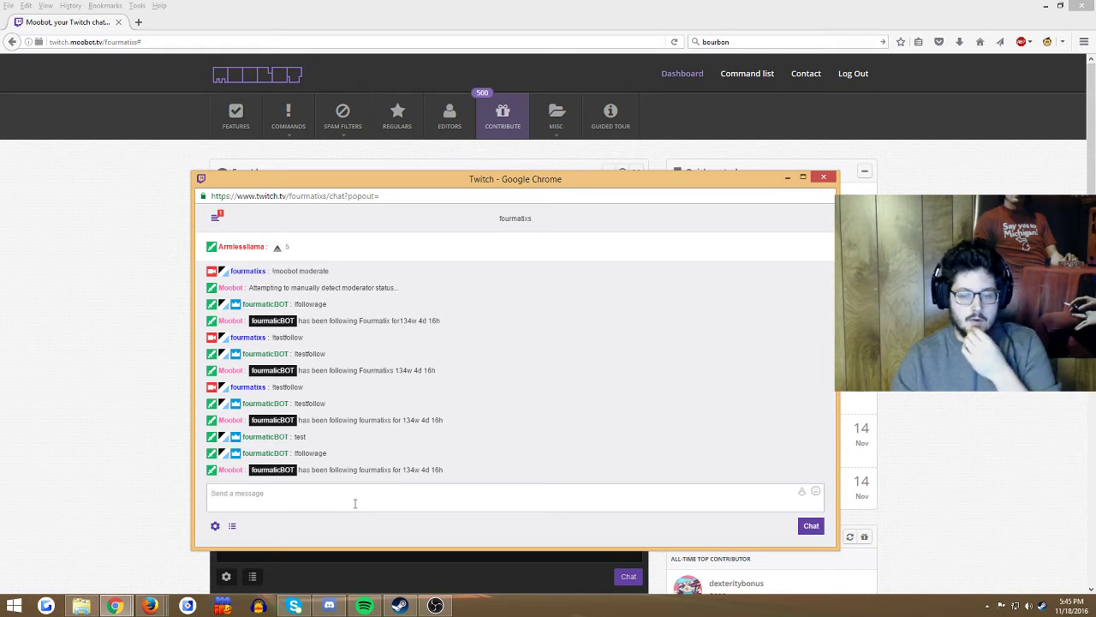
mouse_move(402, 469)
mouse_down()
mouse_move(446, 469)
mouse_move(421, 470)
mouse_up()
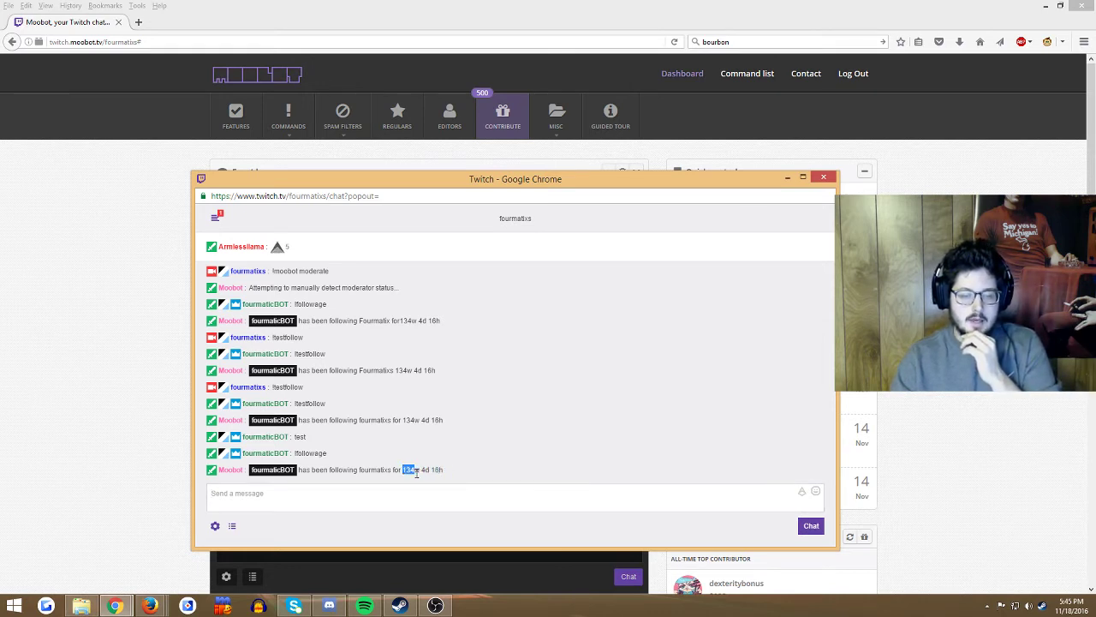
click(477, 463)
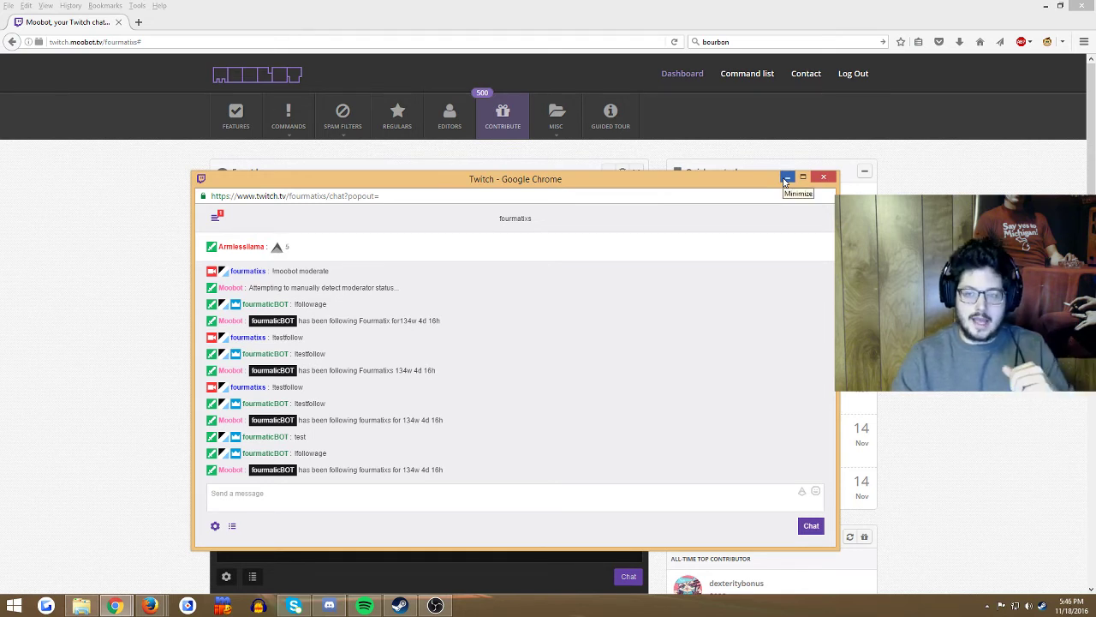
click(786, 178)
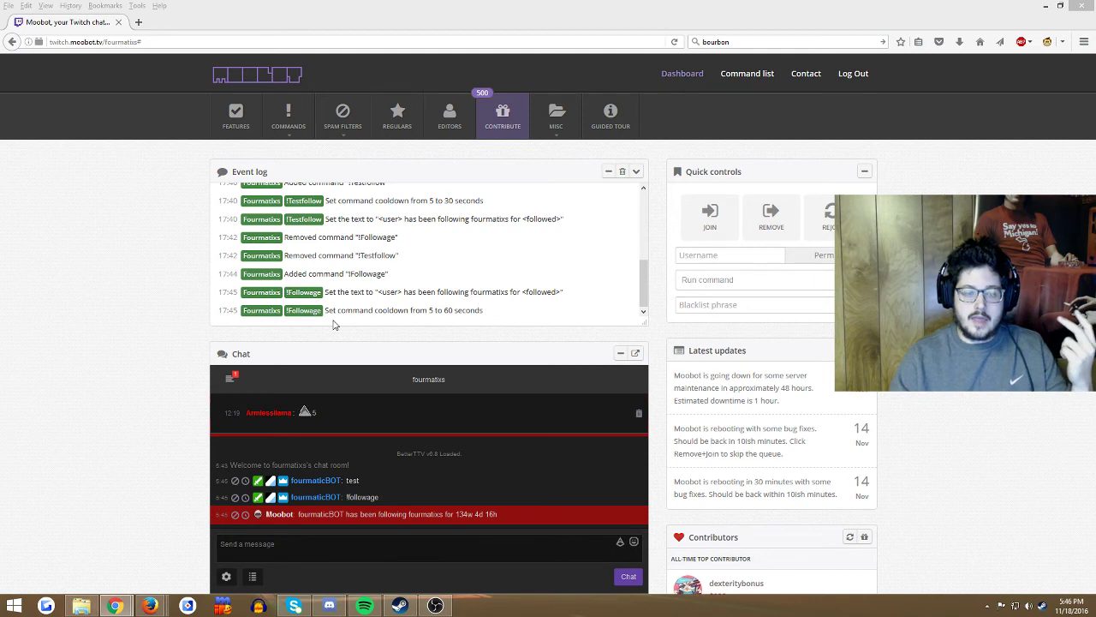
Step: Create a placeholder command named dfdgdf from the Command list
click(291, 117)
click(297, 152)
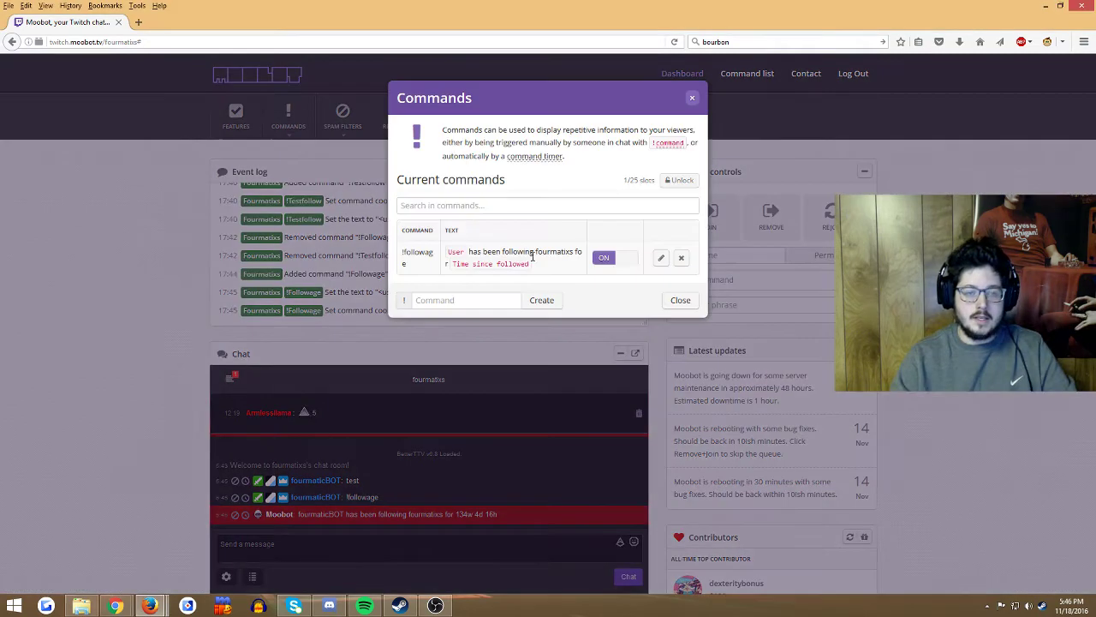
text(dfdgdf)
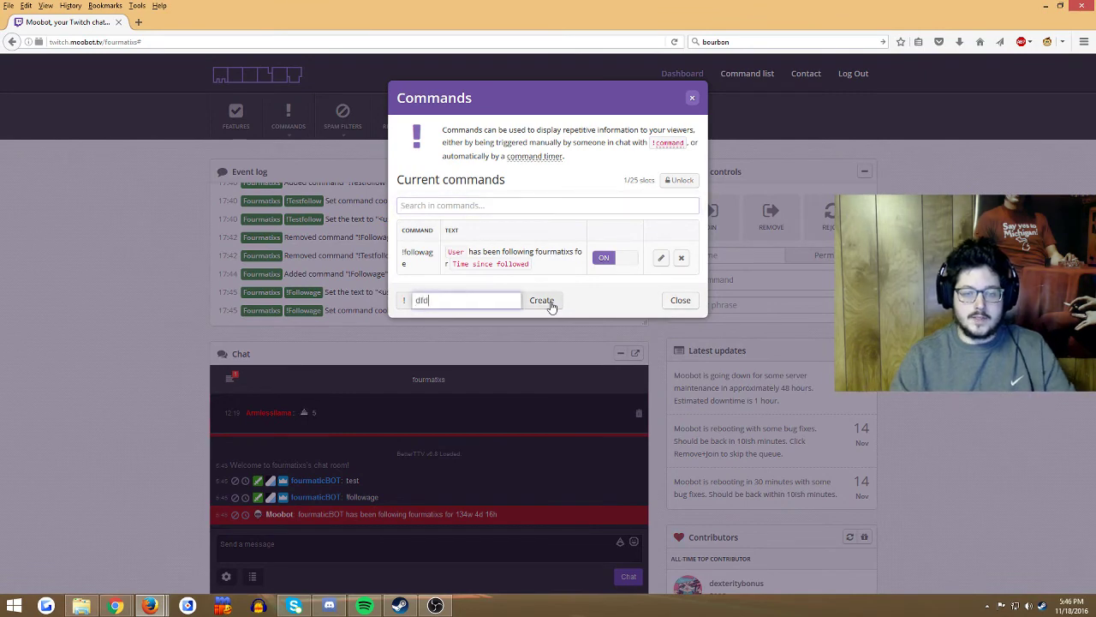
key(Return)
Step: Show its reply variables, then close the command editor and the command list without adding text
click(491, 186)
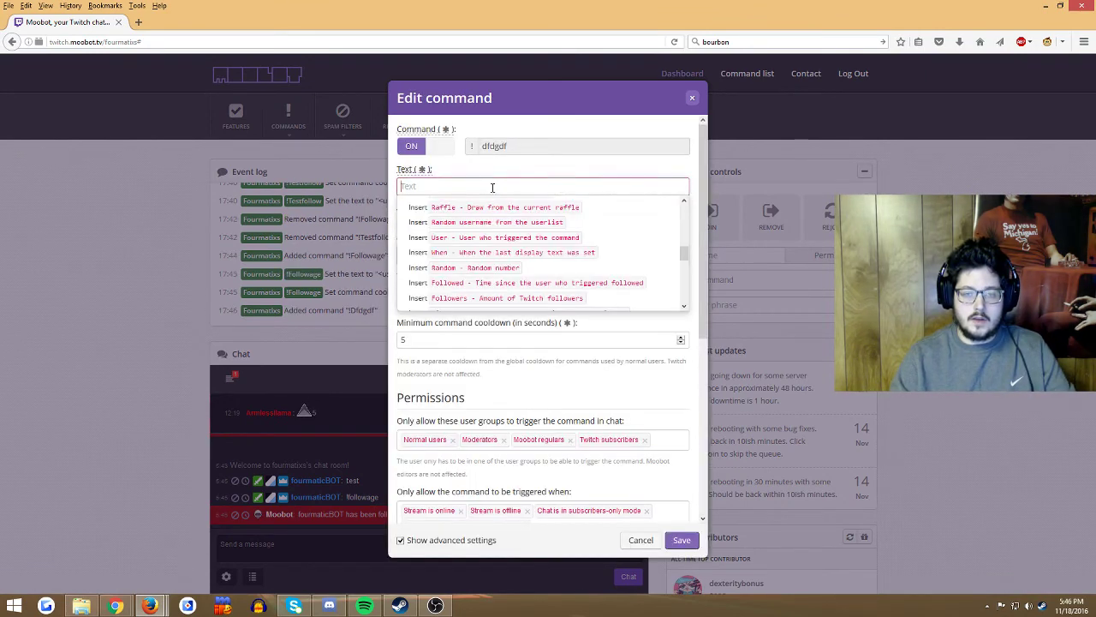
mouse_move(684, 254)
mouse_down()
mouse_move(683, 296)
mouse_move(685, 269)
mouse_up()
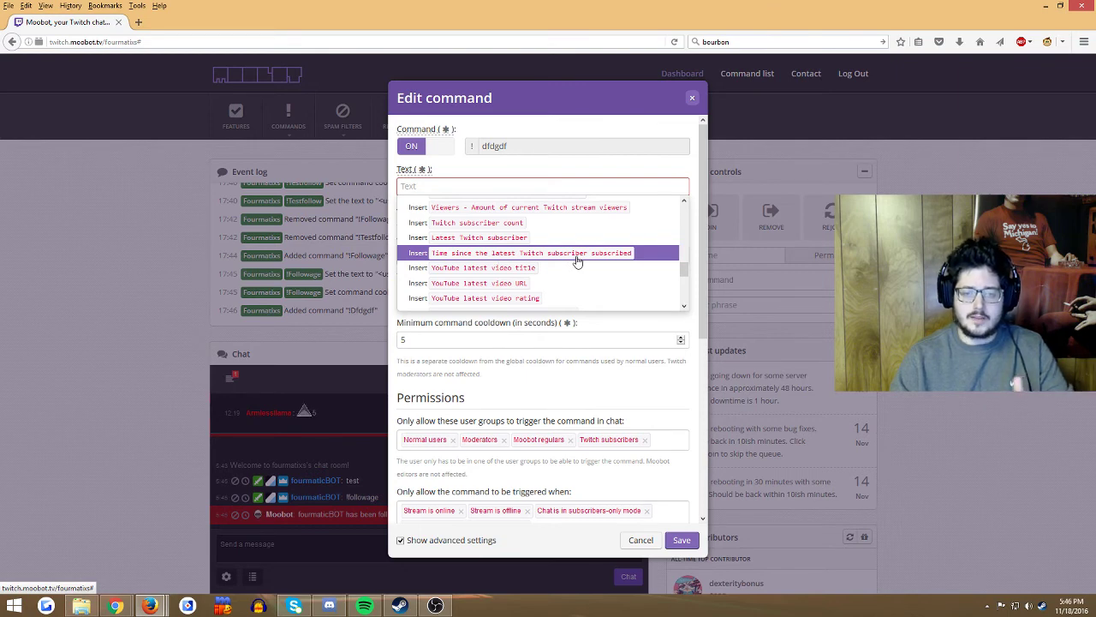
click(691, 100)
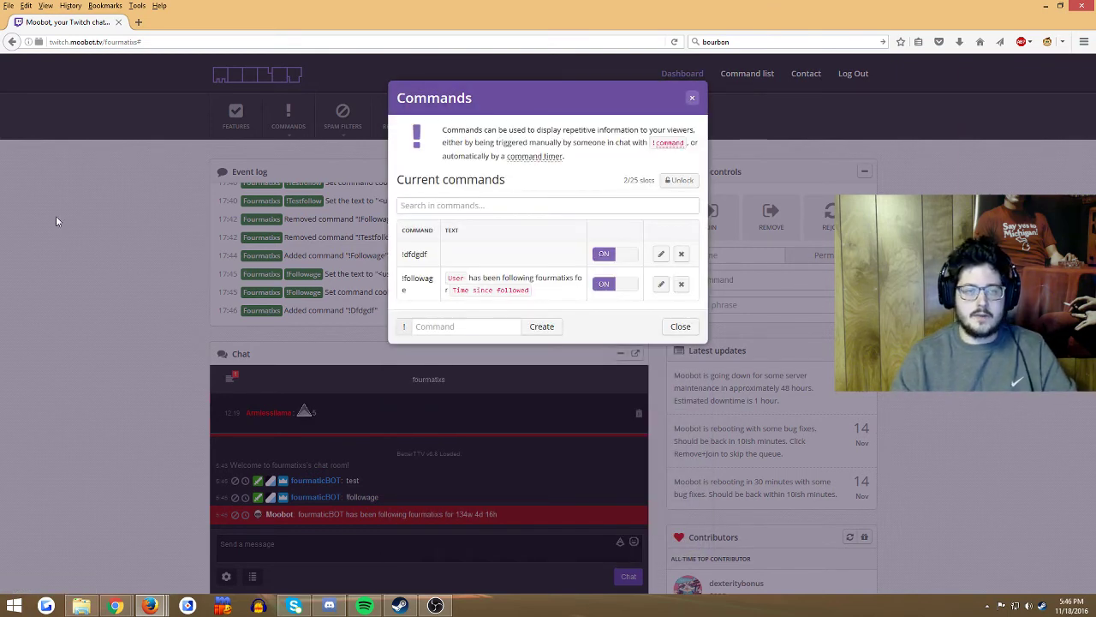
click(693, 99)
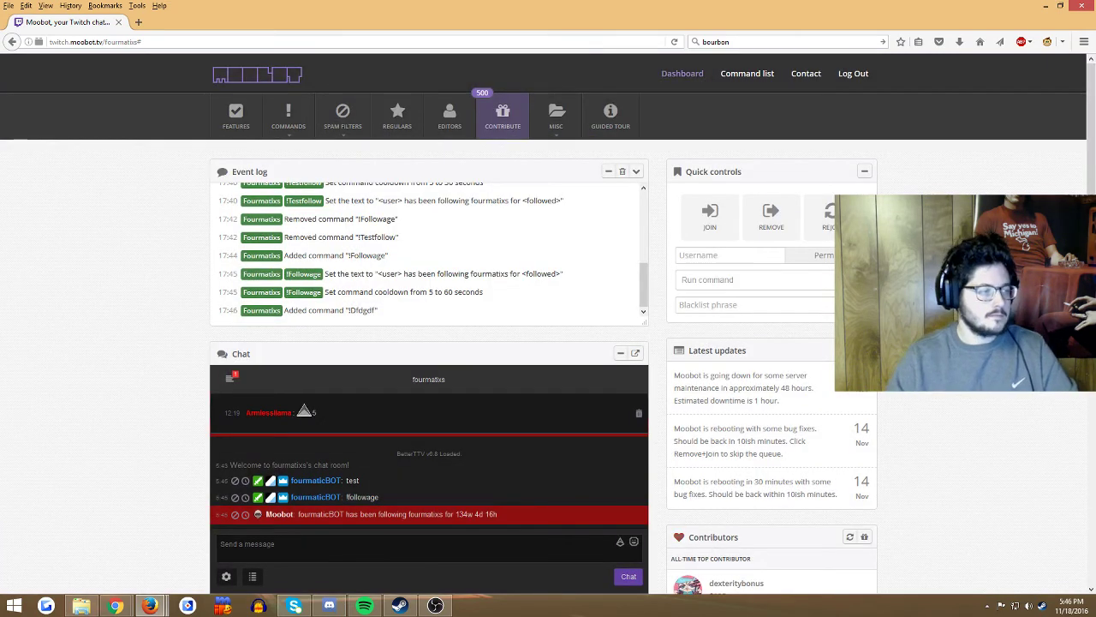
Step: Bring the Twitch chat popout in front of the dashboard and nudge it slightly upward
key(alt+Tab)
drag(493, 179, 491, 160)
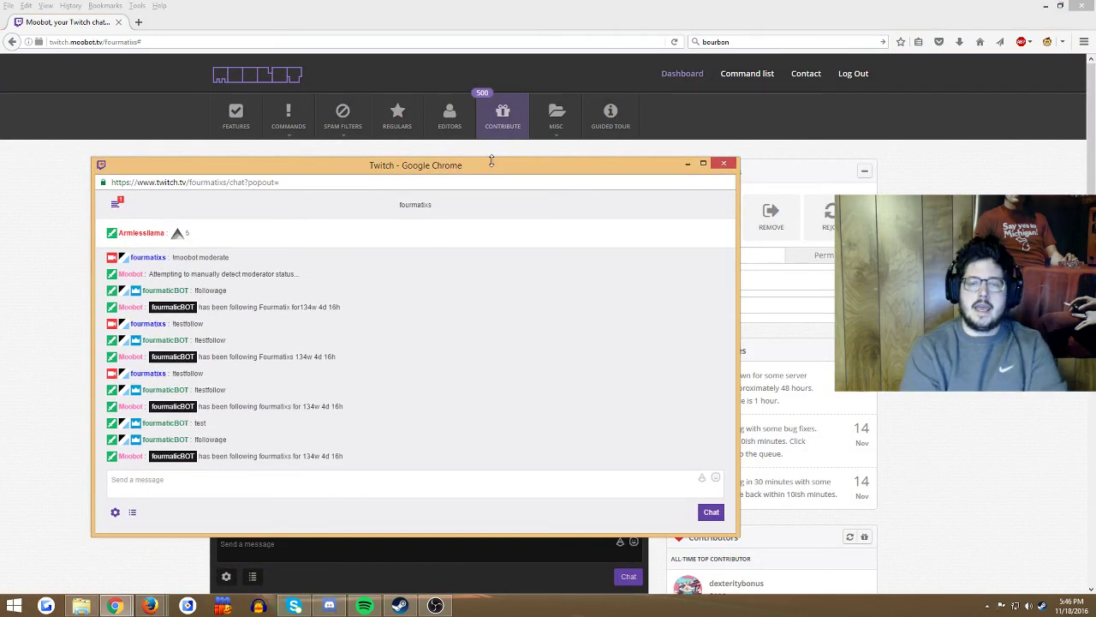